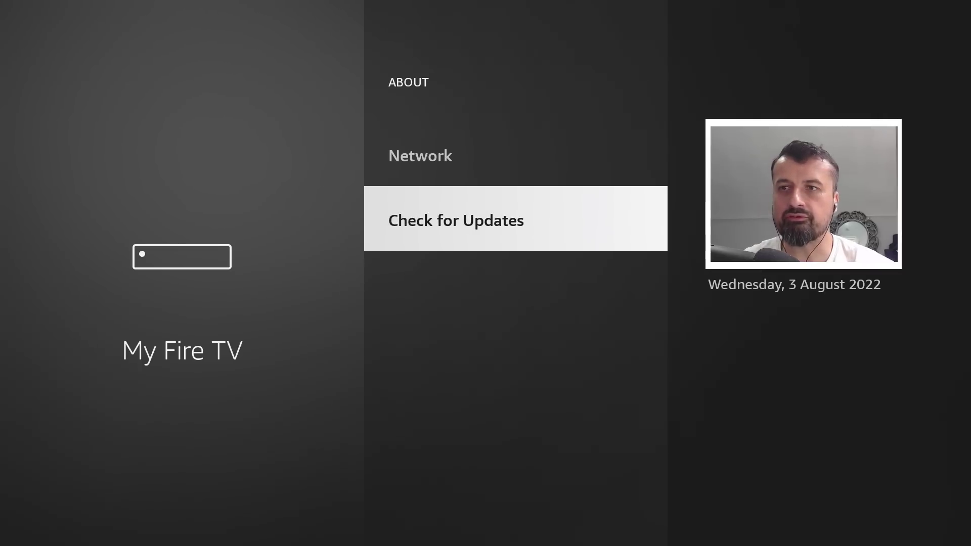
# - Run Check for Updates in About, then return to My Fire TV once it reports up to date
pyautogui.press('Up')
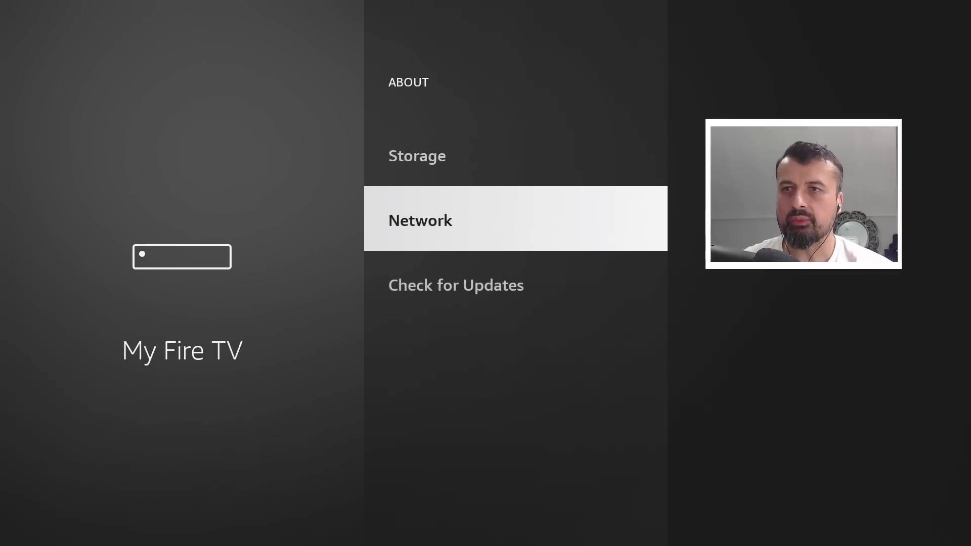
pyautogui.press('Down')
pyautogui.press('Return')
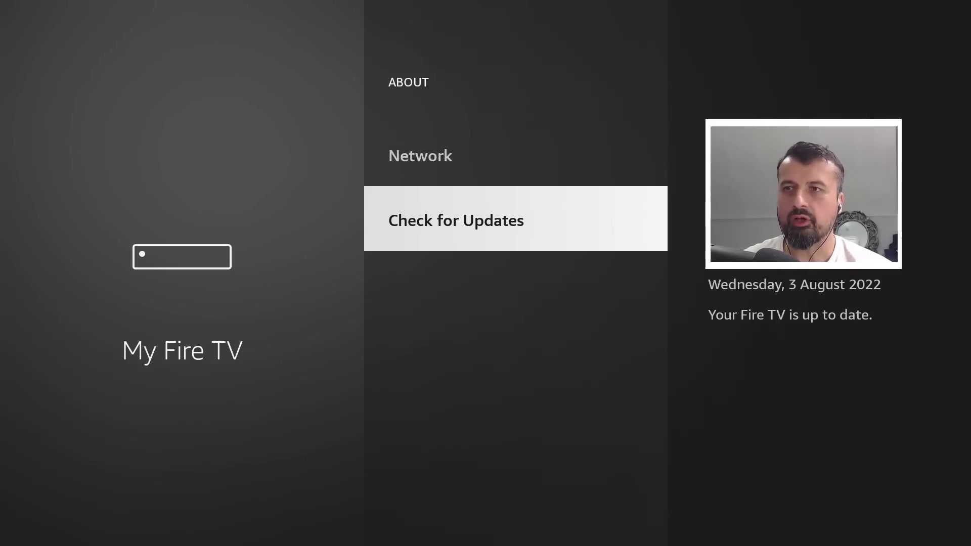
pyautogui.press('Escape')
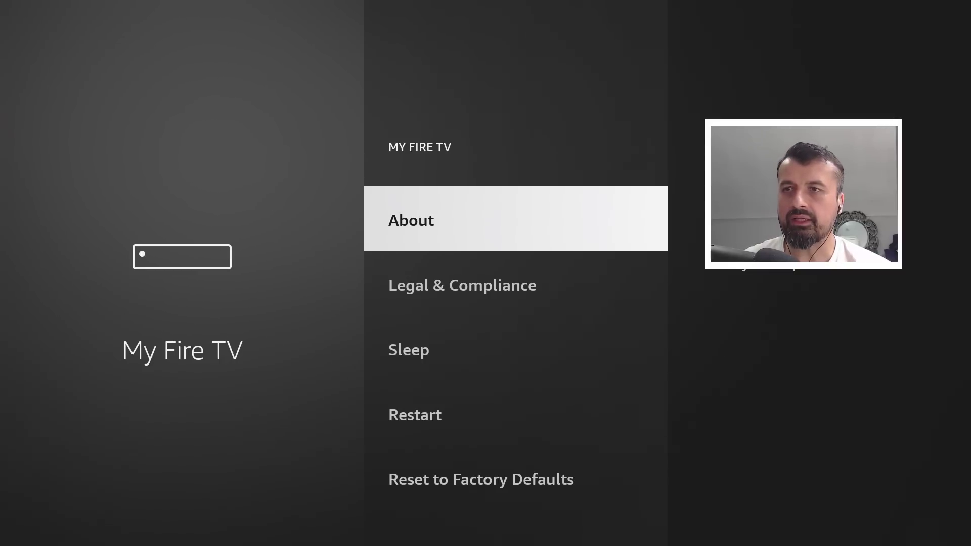
pyautogui.press('Escape')
pyautogui.press('Up')
pyautogui.press('Left')
pyautogui.press('Left')
pyautogui.press('Left')
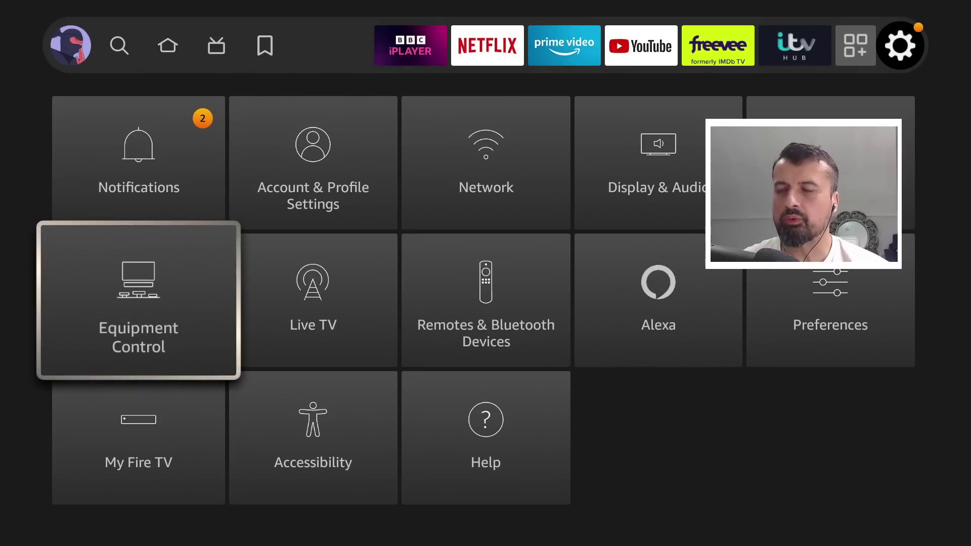
pyautogui.press('Down')
pyautogui.press('Return')
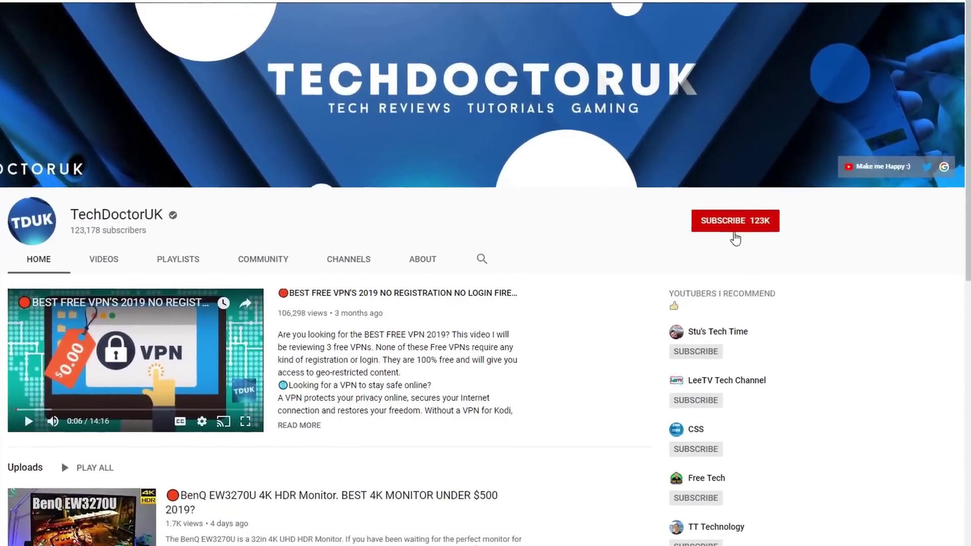
# - Subscribe to the TechDoctorUK channel and turn on its notification bell
pyautogui.click(773, 207)
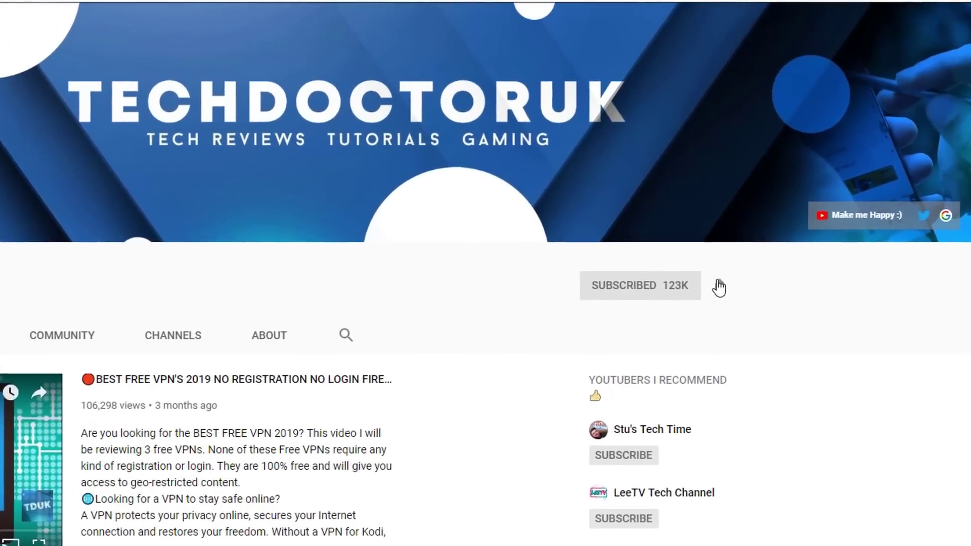
pyautogui.click(714, 296)
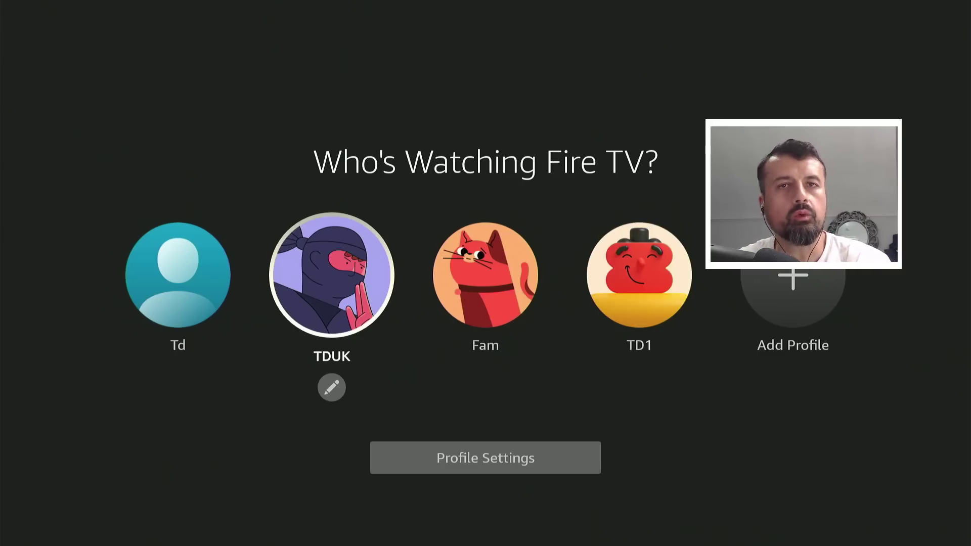
# - Enter the viewer profile and reach Settings > My Fire TV > About, highlighting Fire TV Stick 4K Max
pyautogui.press('Return')
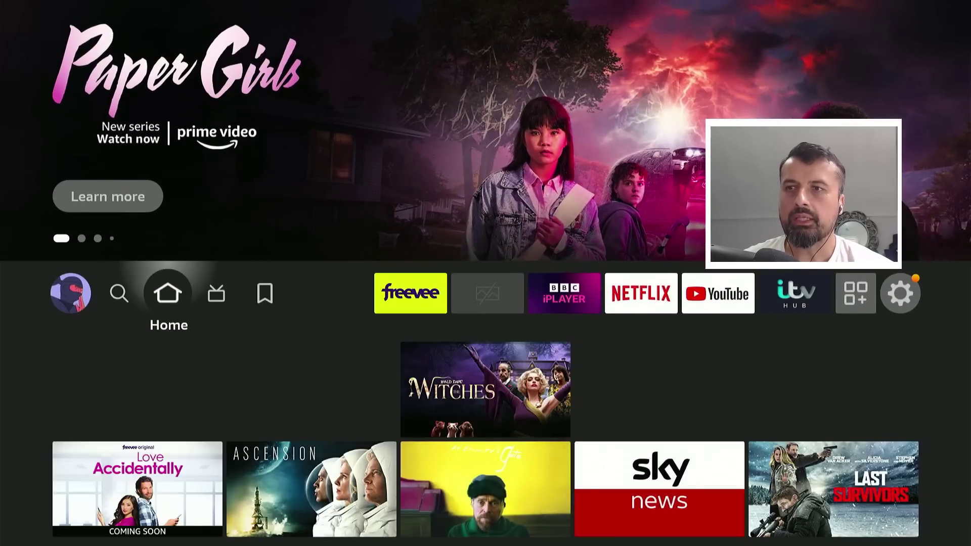
pyautogui.press('Left')
pyautogui.press('Left')
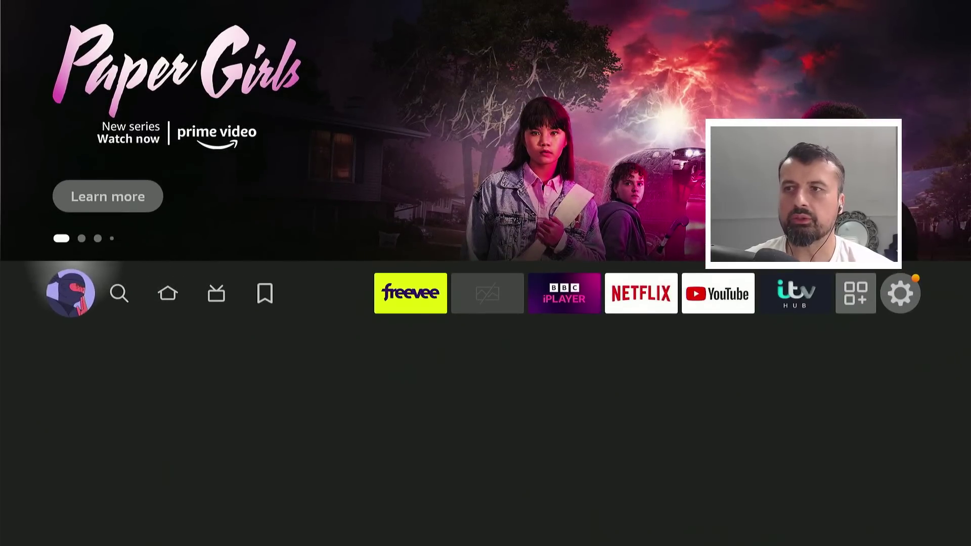
pyautogui.press('Left')
pyautogui.press('Down')
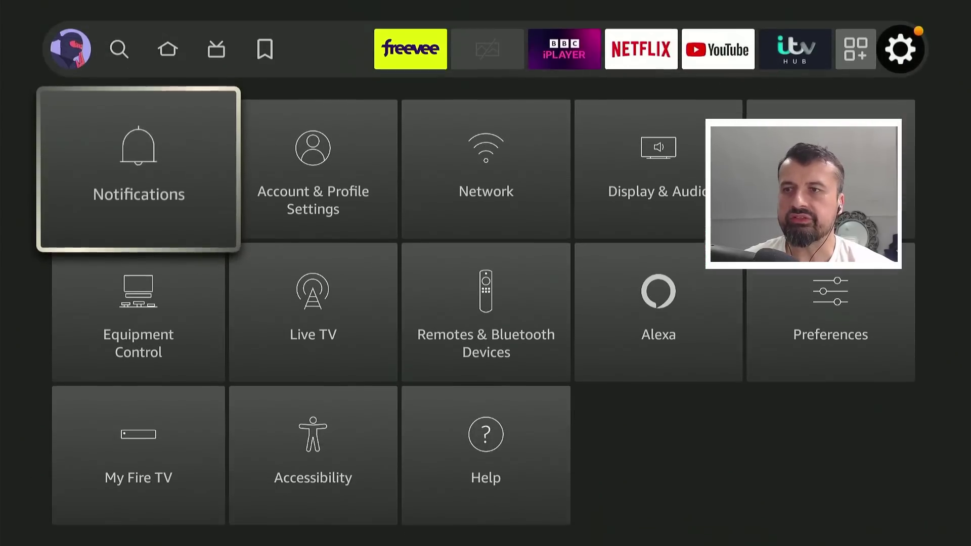
pyautogui.press('Down')
pyautogui.press('Down')
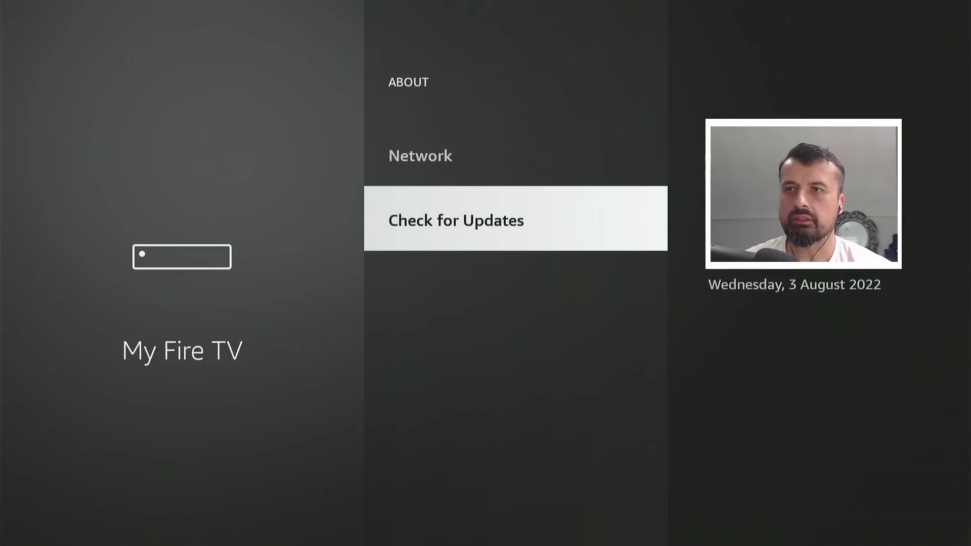
pyautogui.press('Up')
pyautogui.press('Up')
pyautogui.press('Up')
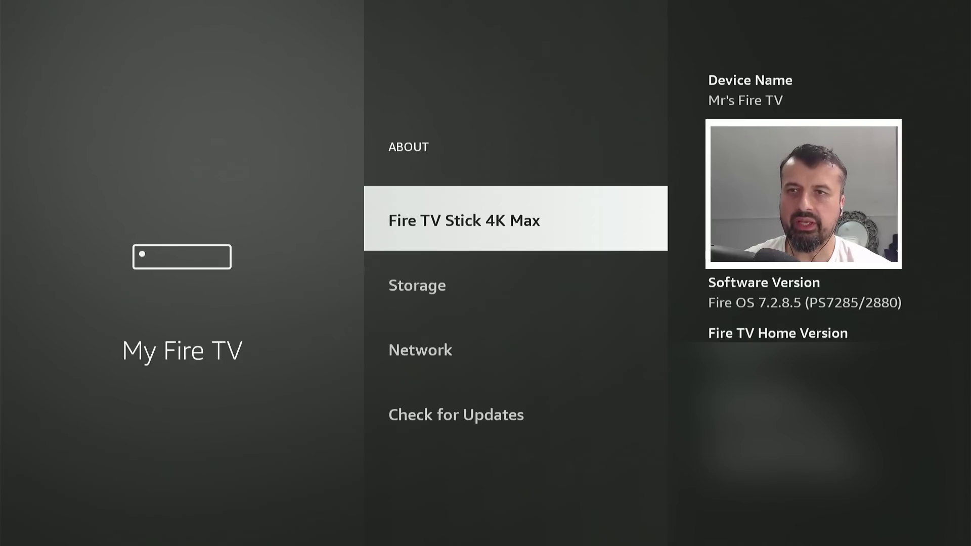
# - Check for updates and start installing the system update that was found
pyautogui.press('Down')
pyautogui.press('Down')
pyautogui.press('Down')
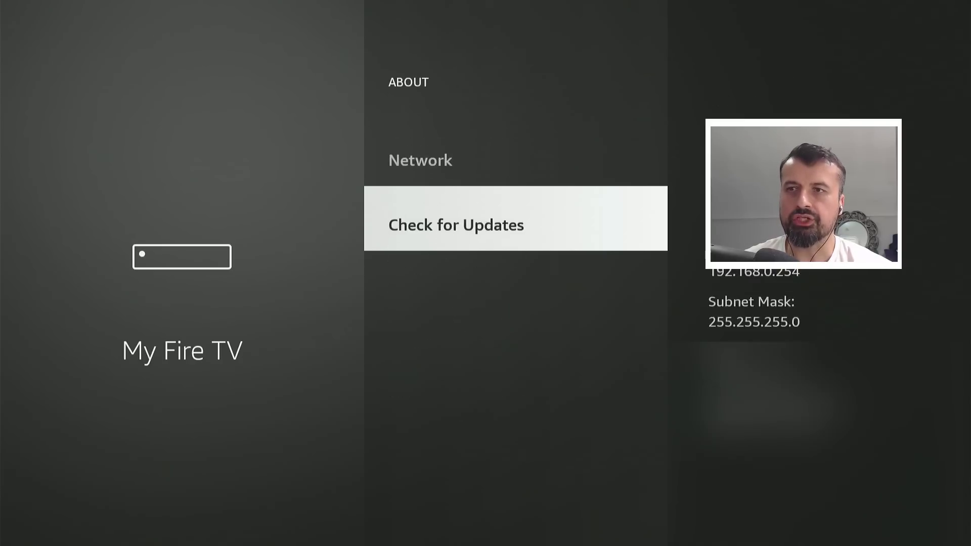
pyautogui.press('Return')
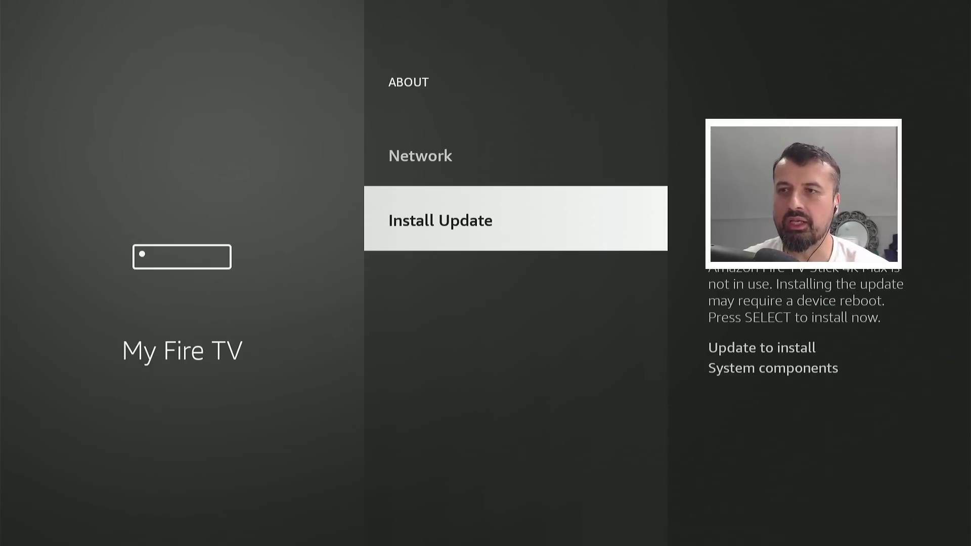
pyautogui.press('Return')
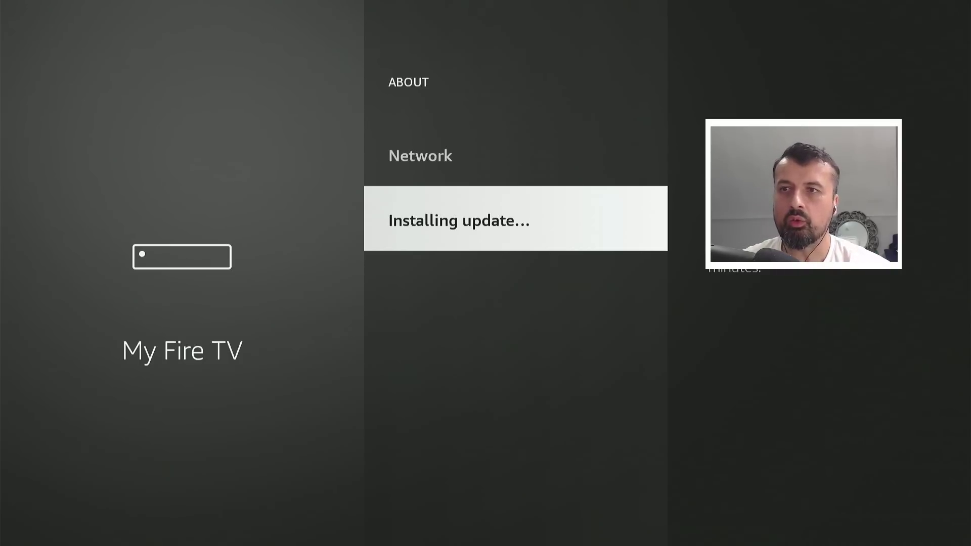
pyautogui.press('Up')
pyautogui.press('Up')
pyautogui.press('Down')
pyautogui.press('Down')
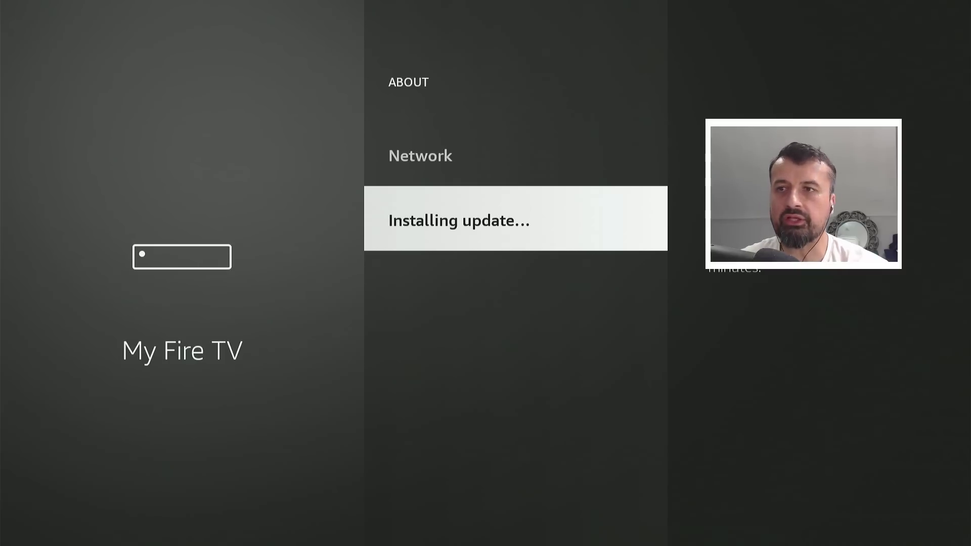
pyautogui.press('Up')
pyautogui.press('Up')
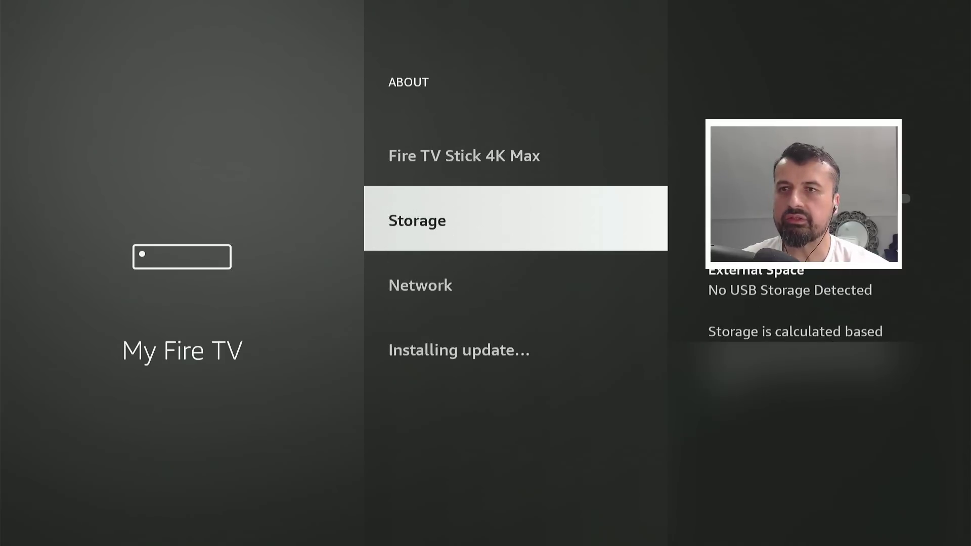
pyautogui.press('Up')
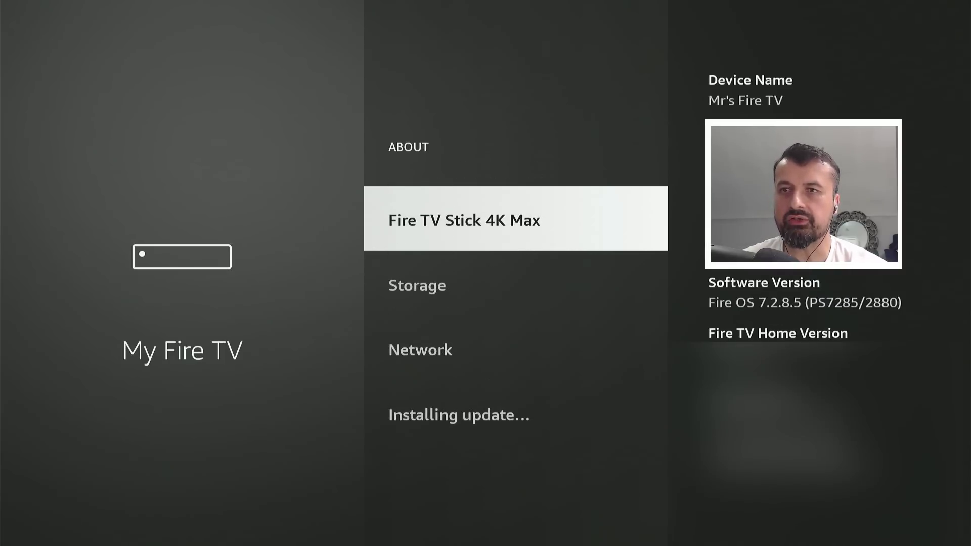
pyautogui.press('Down')
pyautogui.press('Down')
pyautogui.press('Down')
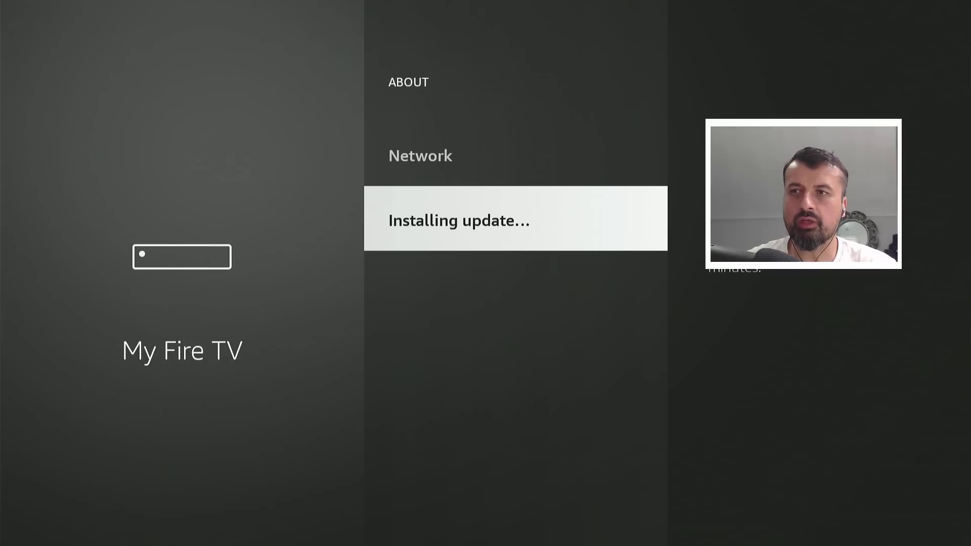
# - Back out, reopen My Fire TV > About, and start installing the pending update again
pyautogui.press('Escape')
pyautogui.press('Escape')
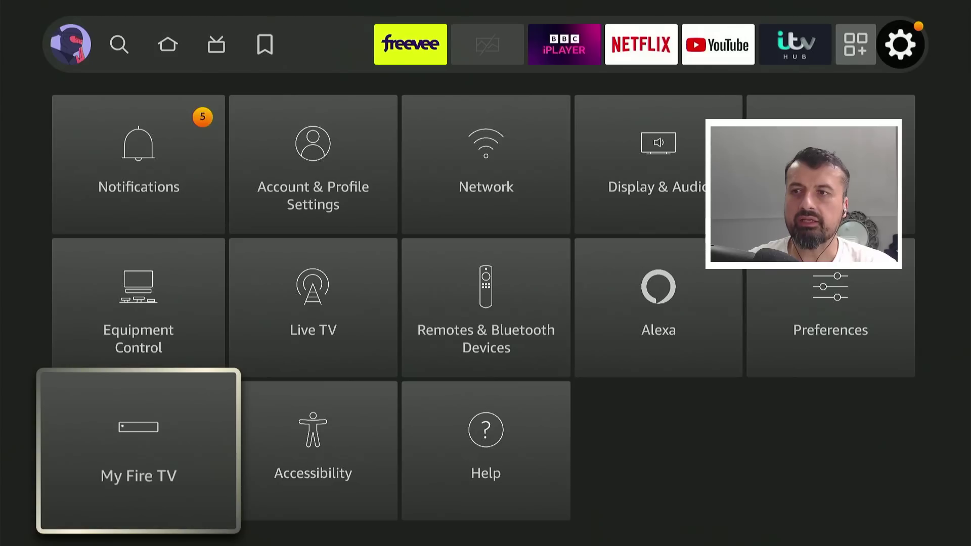
pyautogui.press('Return')
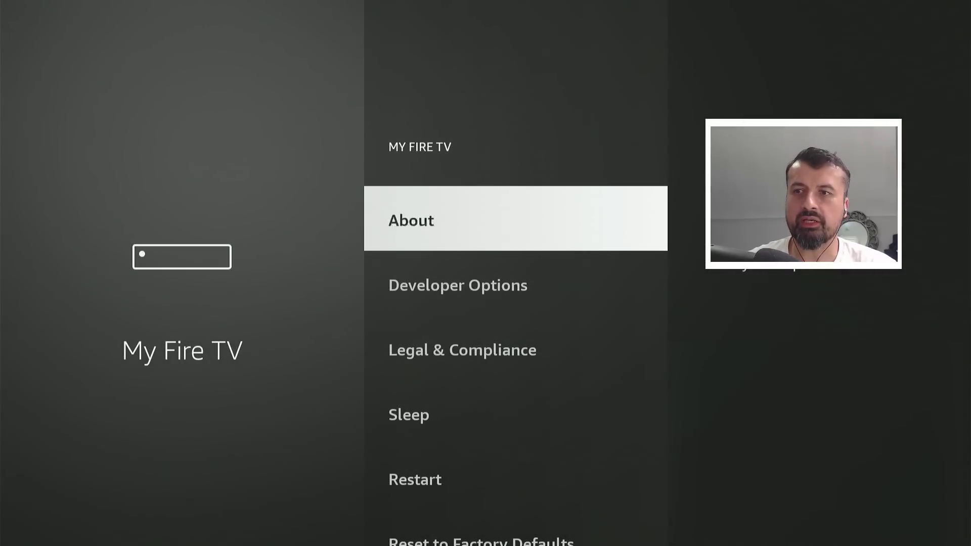
pyautogui.press('Return')
pyautogui.press('Down')
pyautogui.press('Down')
pyautogui.press('Down')
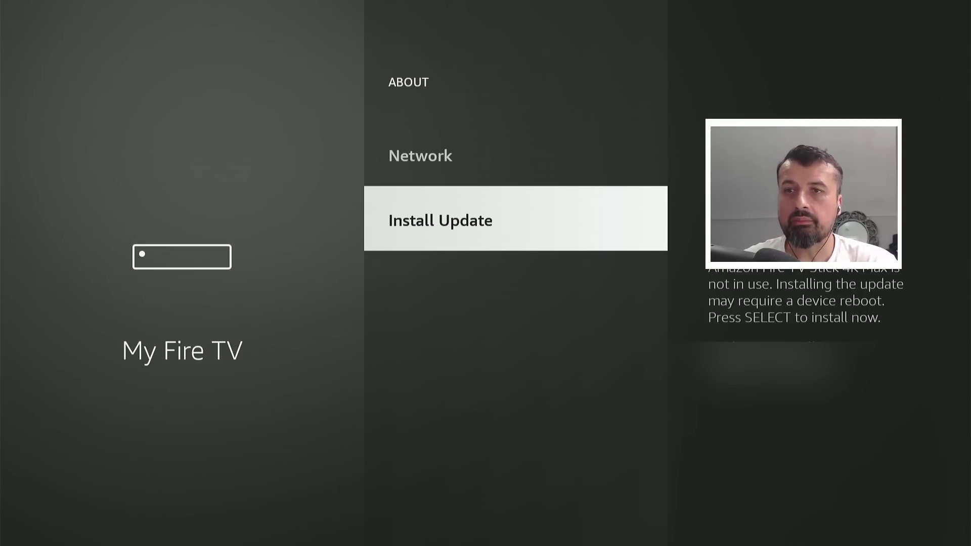
pyautogui.press('Up')
pyautogui.press('Up')
pyautogui.press('Down')
pyautogui.press('Down')
pyautogui.press('Return')
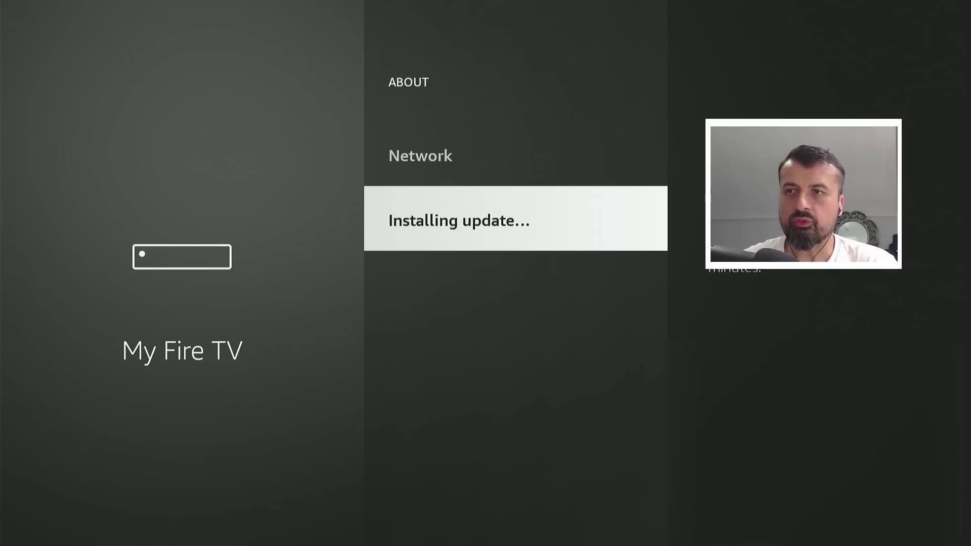
# - Return to My Fire TV, revisit About, then highlight the restored Developer Options entry
pyautogui.press('Escape')
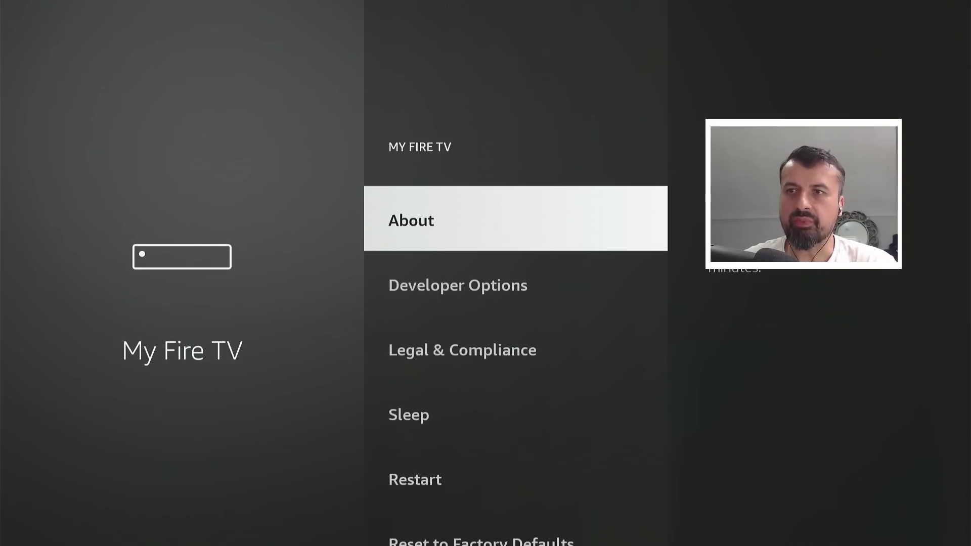
pyautogui.press('Escape')
pyautogui.press('Return')
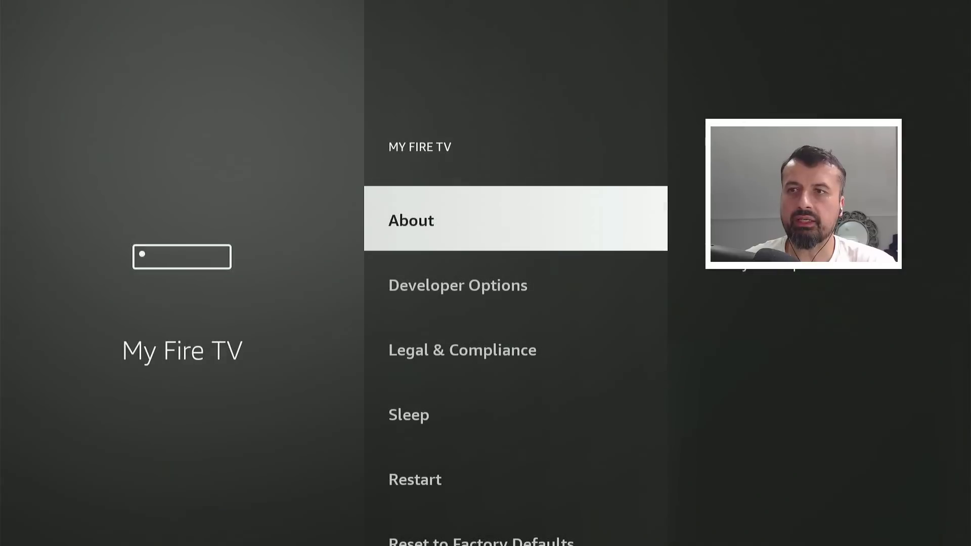
pyautogui.press('Return')
pyautogui.press('Down')
pyautogui.press('Down')
pyautogui.press('Down')
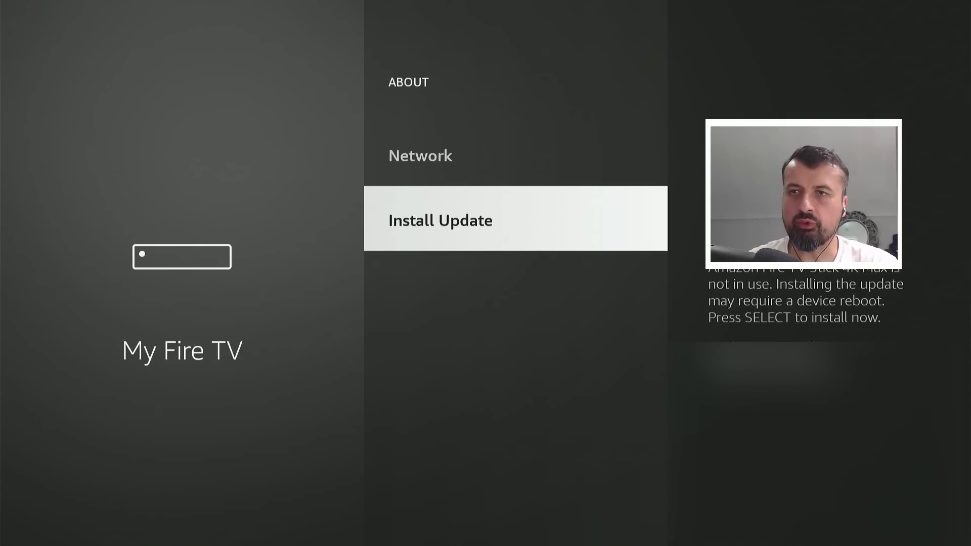
pyautogui.press('Escape')
pyautogui.press('Down')
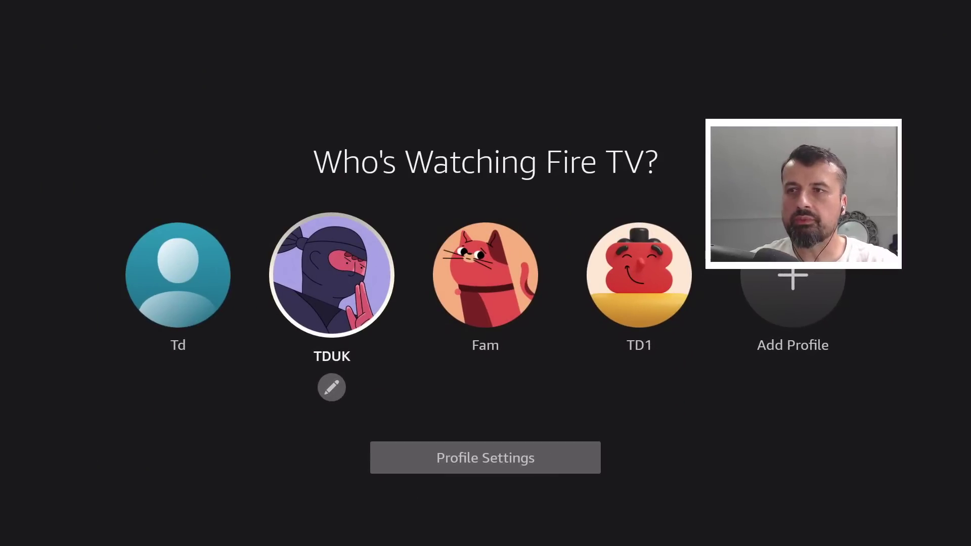
# - Enter the profile, check the Fire TV Cube for updates and install the pending update
pyautogui.press('Return')
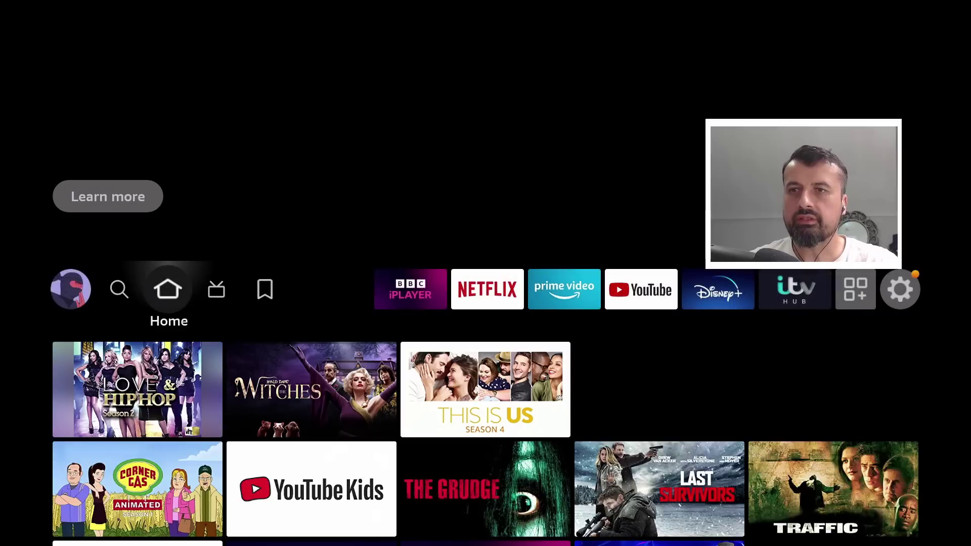
pyautogui.press('Right')
pyautogui.press('Right')
pyautogui.press('Right')
pyautogui.press('Right')
pyautogui.press('Right')
pyautogui.press('Right')
pyautogui.press('Right')
pyautogui.press('Right')
pyautogui.press('Right')
pyautogui.press('Right')
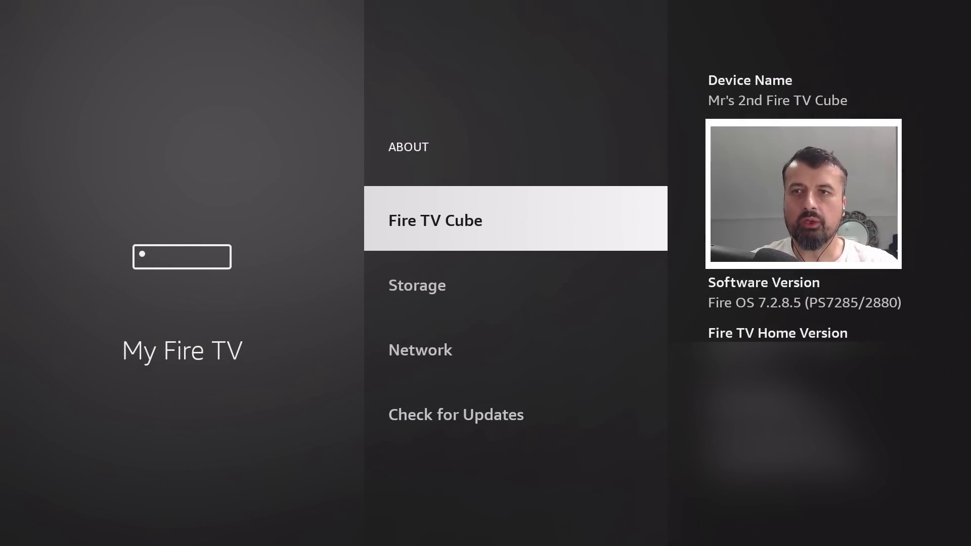
pyautogui.press('Down')
pyautogui.press('Down')
pyautogui.press('Down')
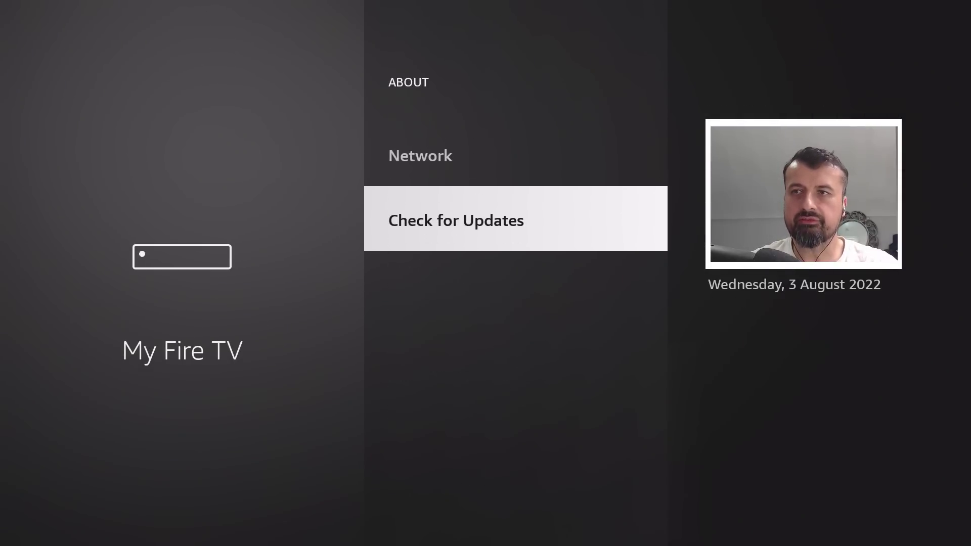
pyautogui.press('Return')
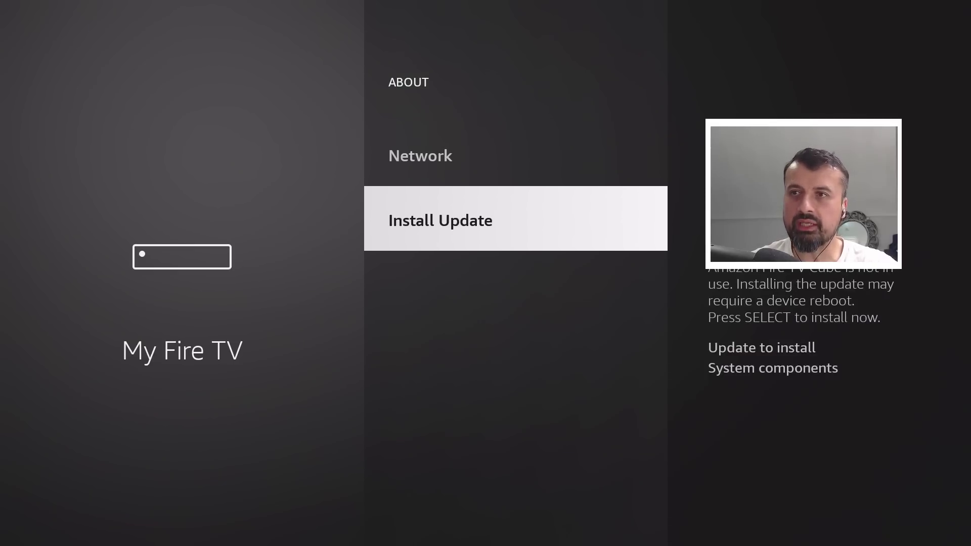
pyautogui.press('Return')
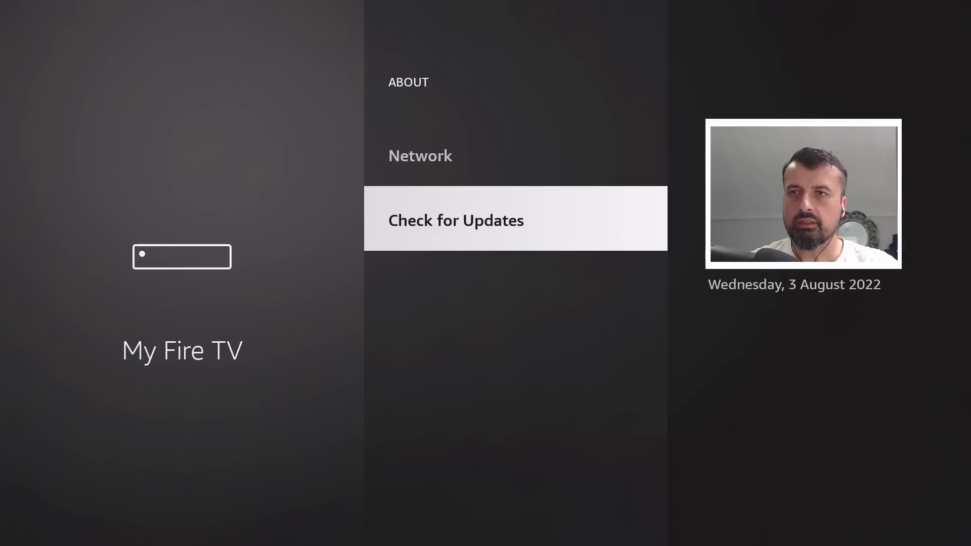
# - Run Check for Updates again to confirm it's up to date, then go back to My Fire TV
pyautogui.press('Up')
pyautogui.press('Down')
pyautogui.press('Return')
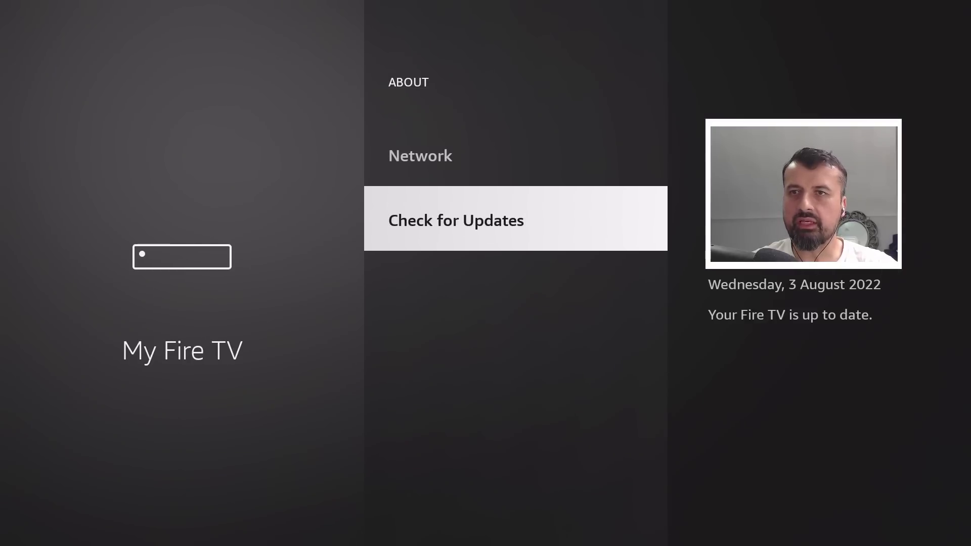
pyautogui.press('Up')
pyautogui.press('Up')
pyautogui.press('Up')
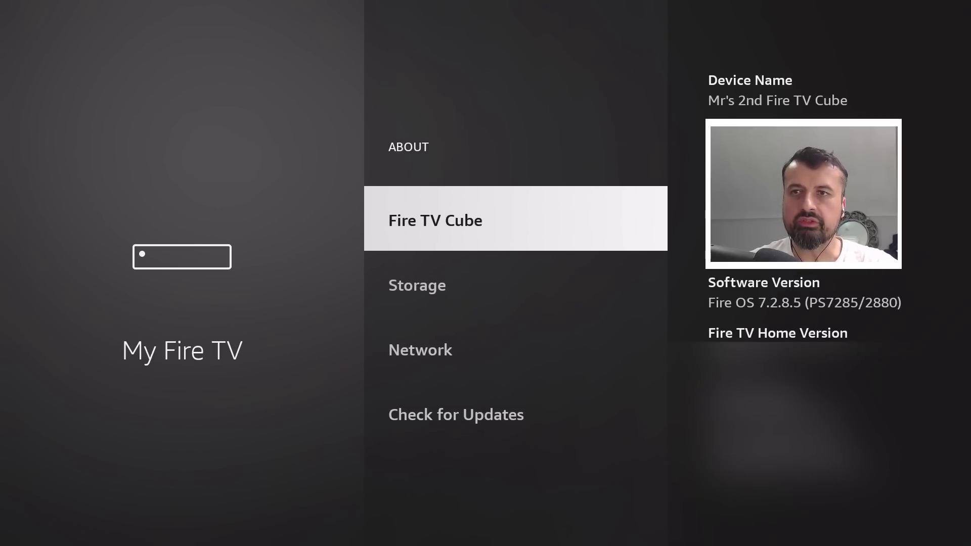
pyautogui.press('Escape')
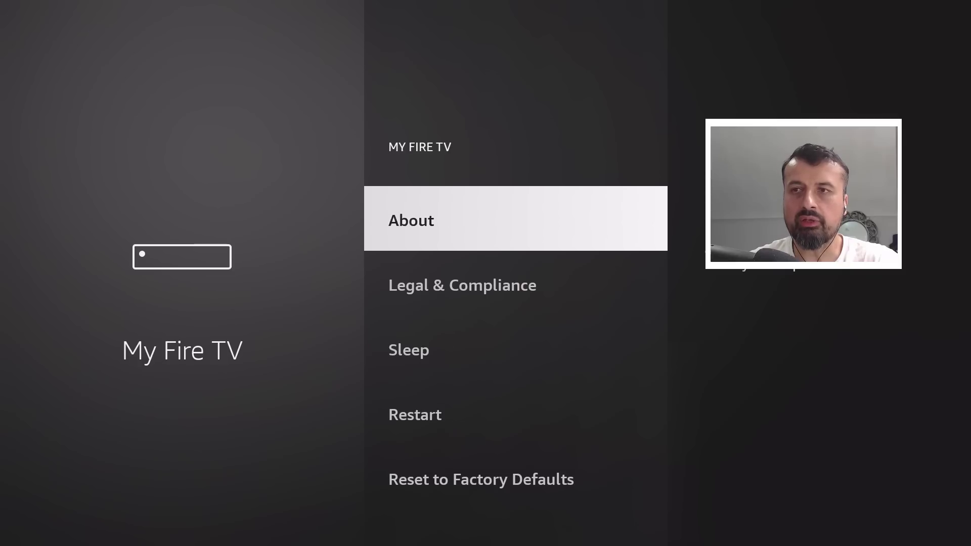
# - Select the Fire TV Cube name in About repeatedly until 'already a developer' appears, then back out
pyautogui.press('Return')
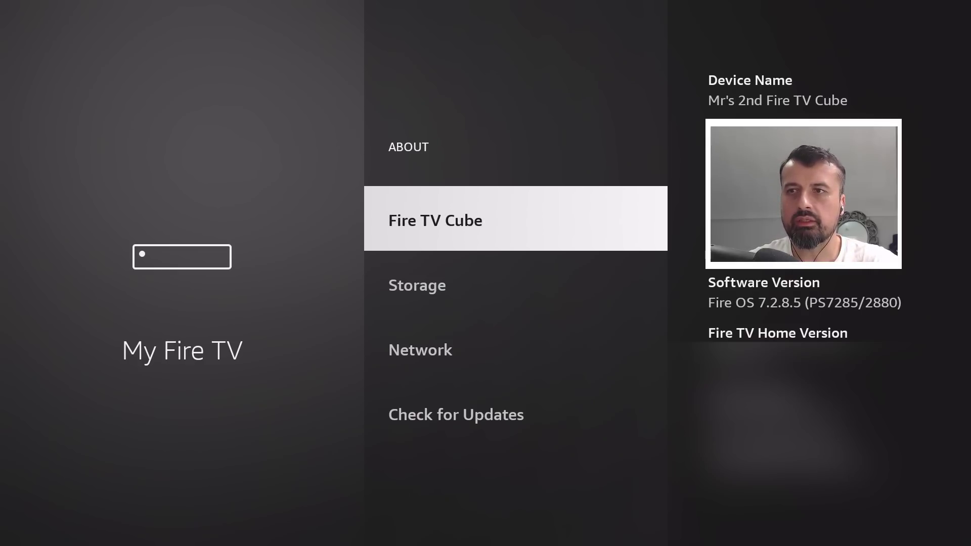
pyautogui.press('Return')
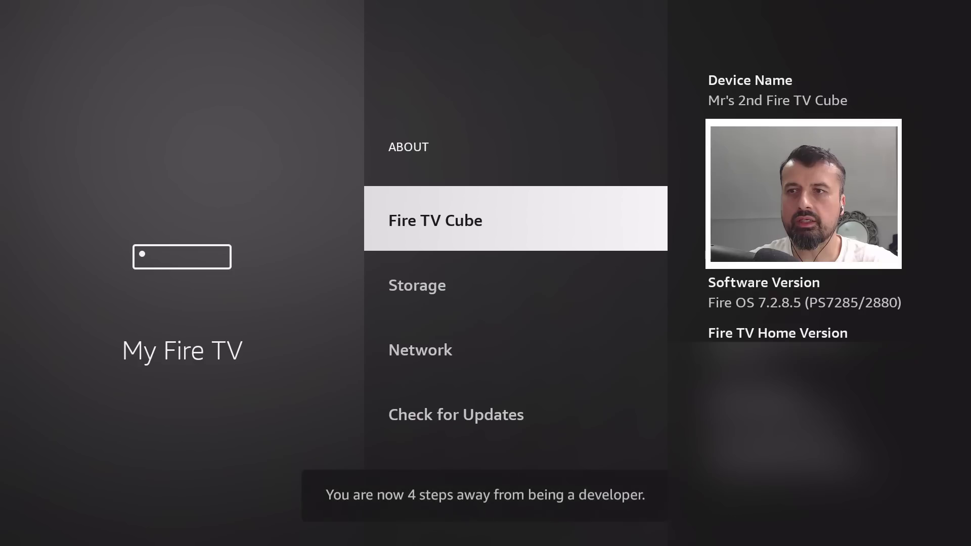
pyautogui.press('Return')
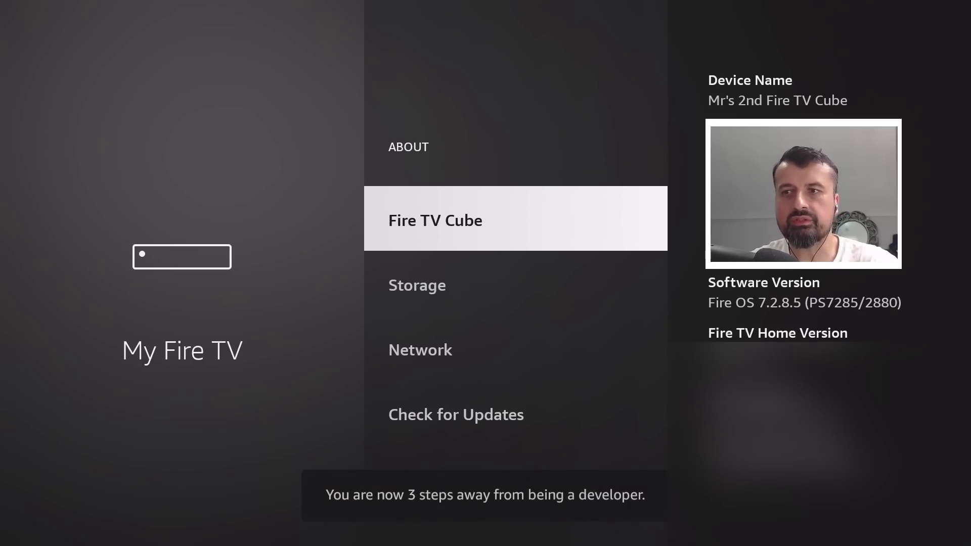
pyautogui.press('Return')
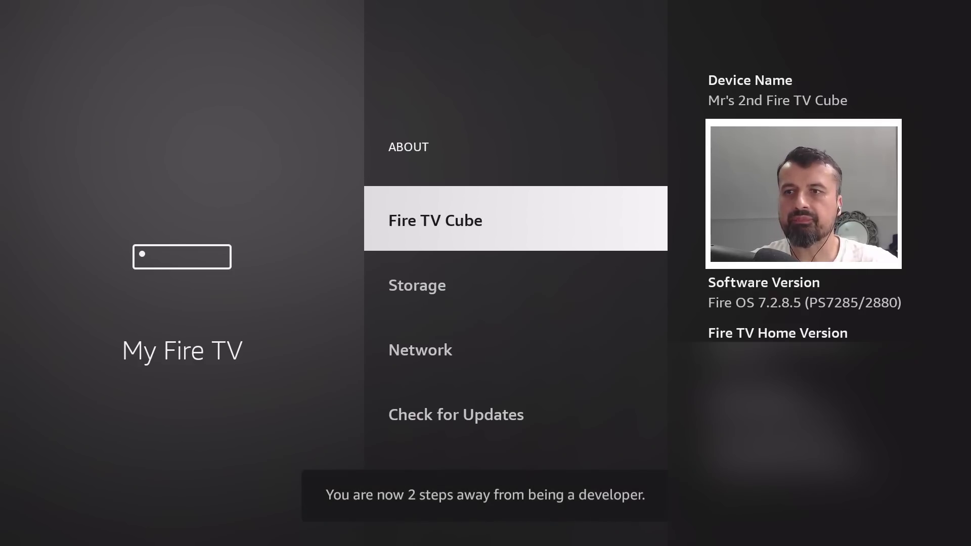
pyautogui.press('Return')
pyautogui.press('Return')
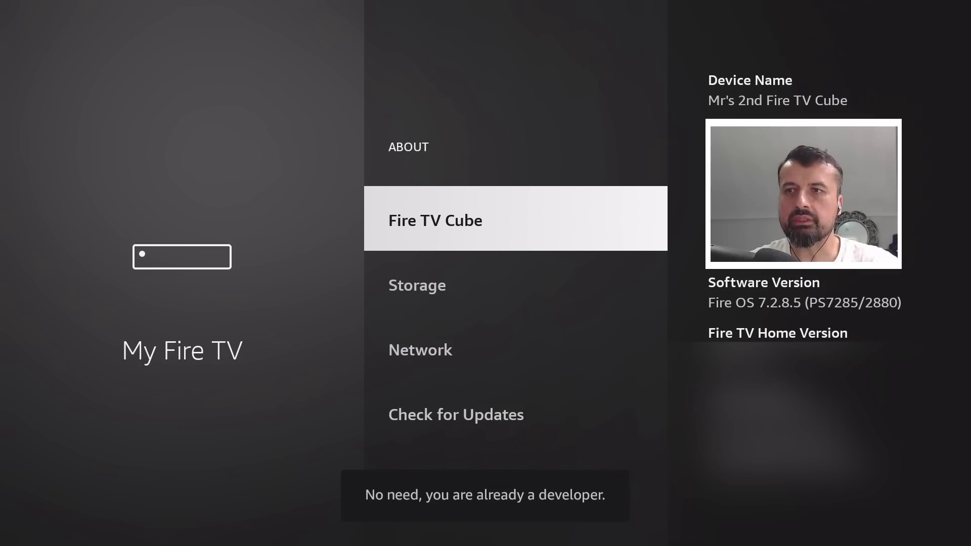
pyautogui.press('Escape')
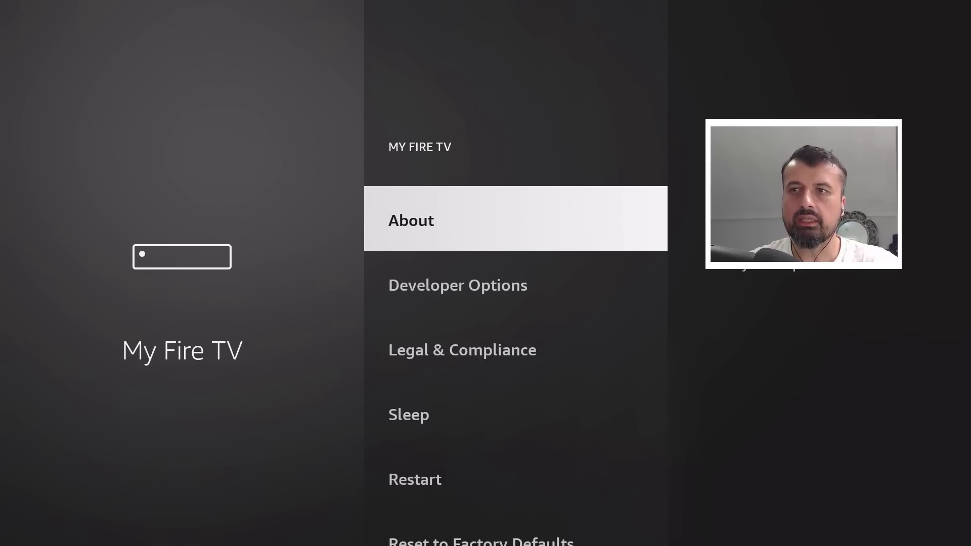
# - Move down to the restored Developer Options entry
pyautogui.press('Down')
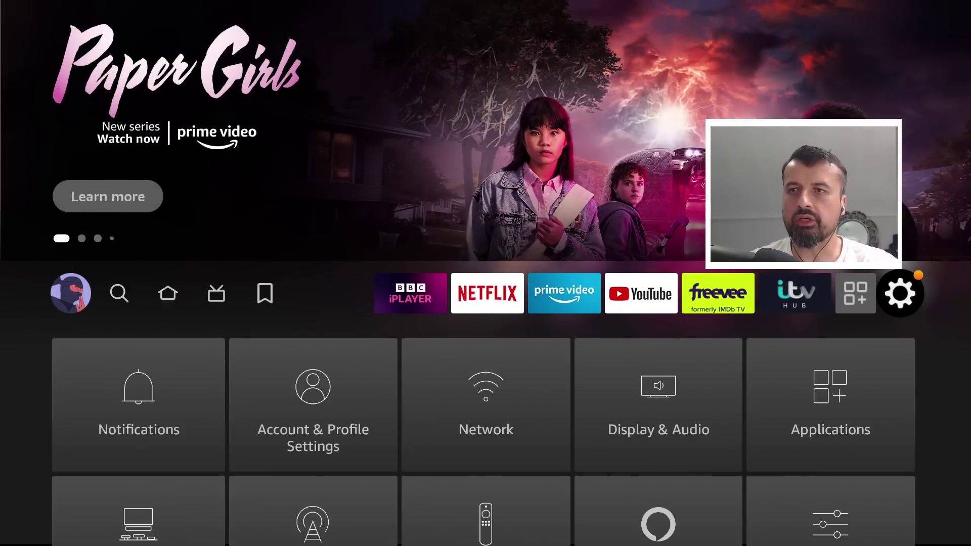
# - Open My Fire TV > About on the Fire TV Stick 4K, run Check for Updates, then refocus About
pyautogui.press('Down')
pyautogui.press('Down')
pyautogui.press('Down')
pyautogui.press('Return')
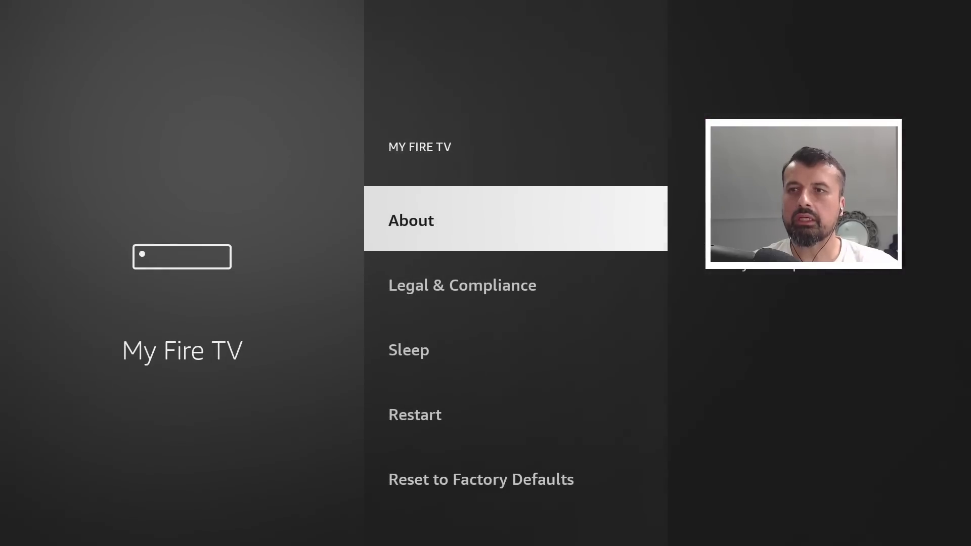
pyautogui.press('Return')
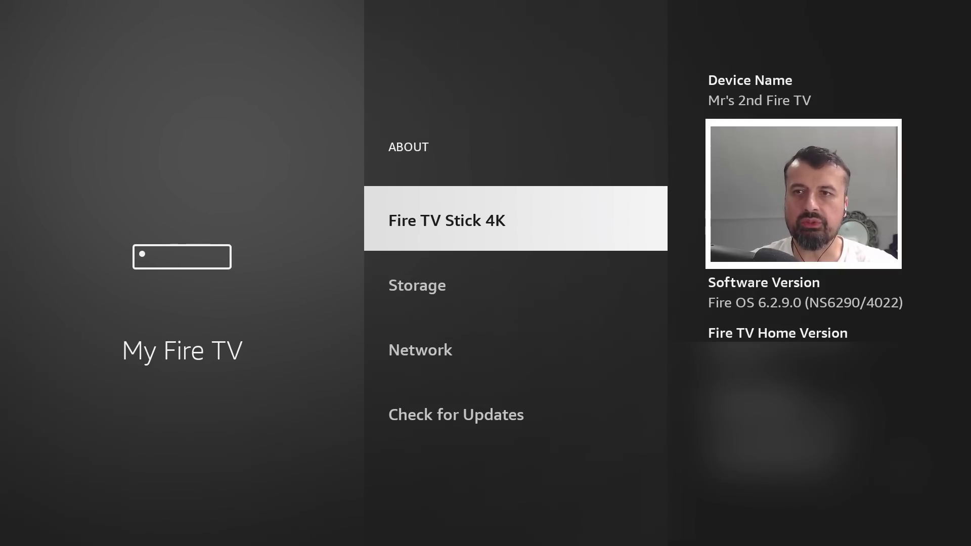
pyautogui.press('Down')
pyautogui.press('Down')
pyautogui.press('Down')
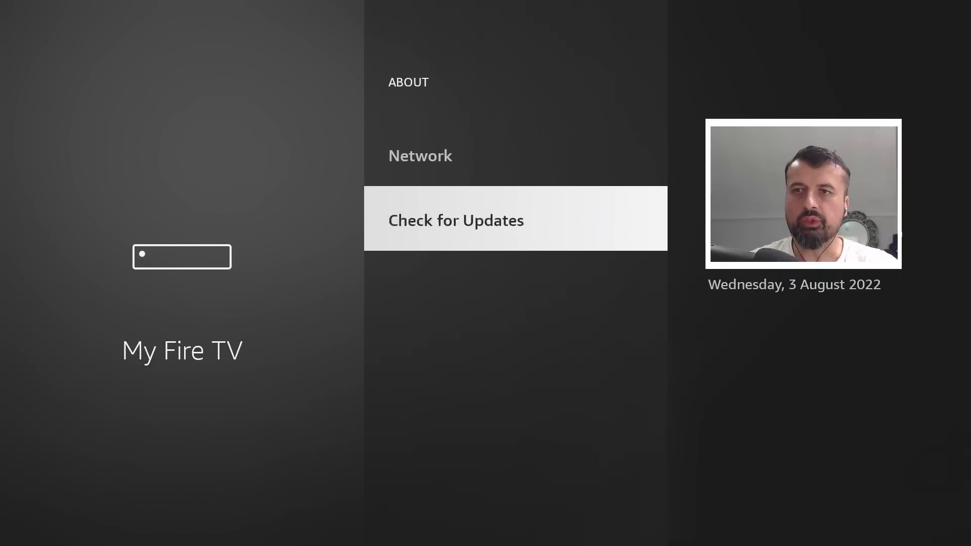
pyautogui.press('Return')
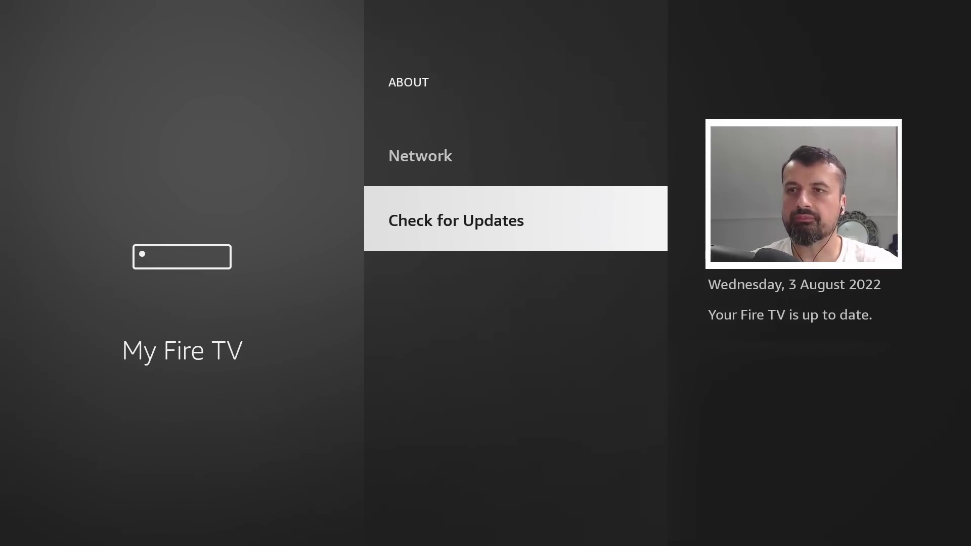
pyautogui.press('Escape')
pyautogui.press('Down')
pyautogui.press('Down')
pyautogui.press('Down')
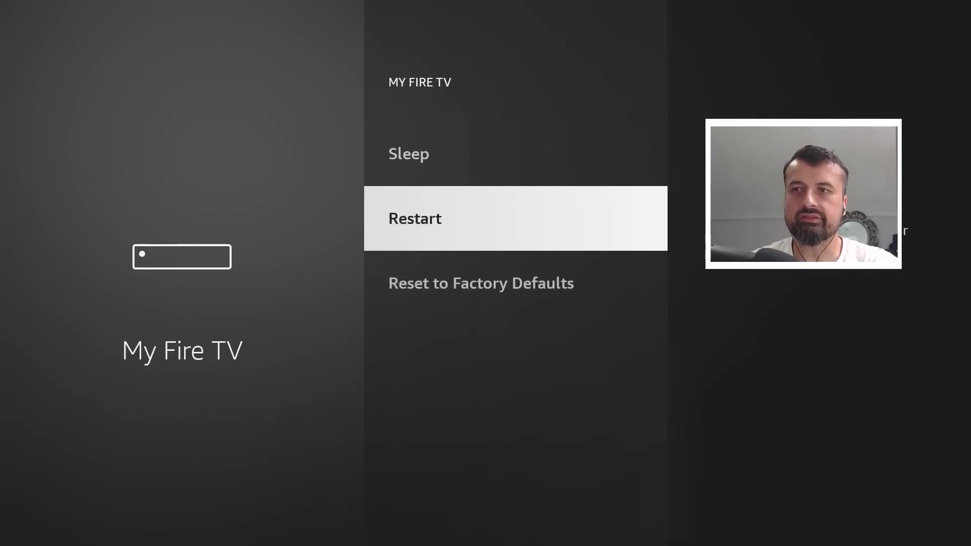
pyautogui.press('Up')
pyautogui.press('Up')
pyautogui.press('Up')
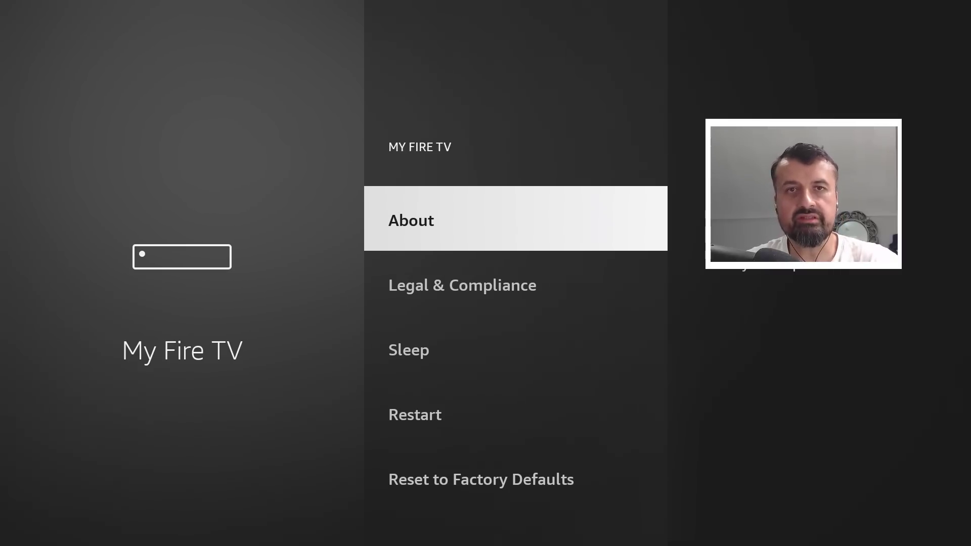
# - Select the Fire TV Stick 4K name in About until 'already a developer' shows, then go back
pyautogui.press('Return')
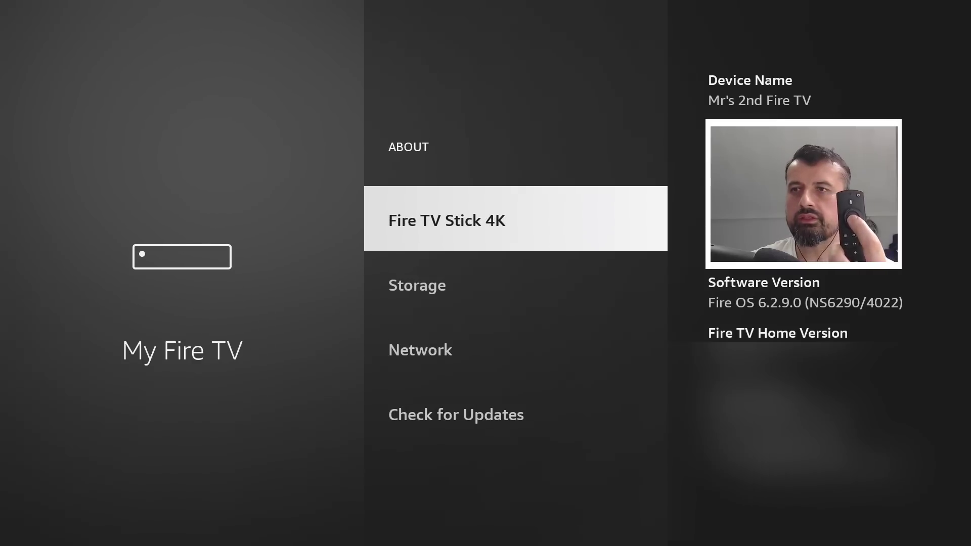
pyautogui.press('Return')
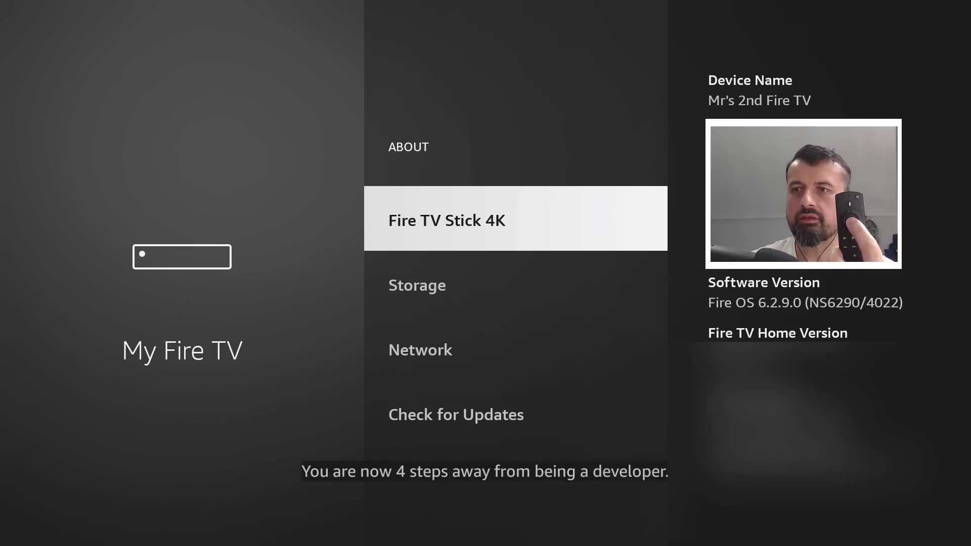
pyautogui.press('Return')
pyautogui.press('Return')
pyautogui.press('Return')
pyautogui.press('Return')
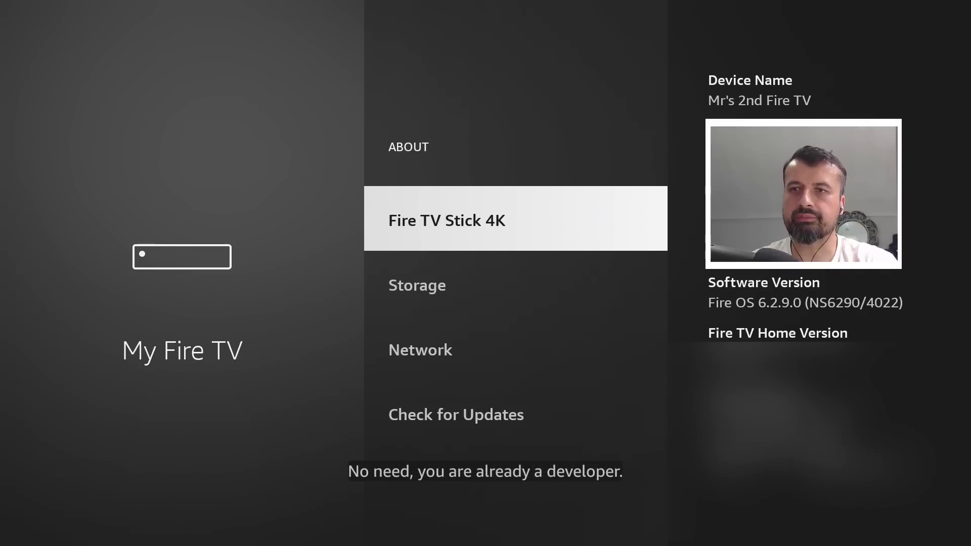
pyautogui.press('Escape')
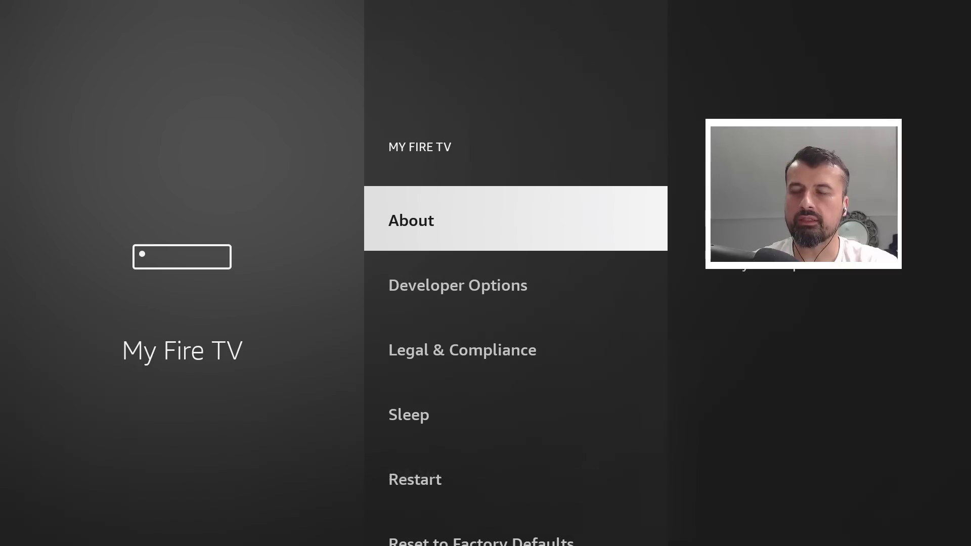
# - In the restored Developer Options, switch Apps from Unknown Sources to ON, accepting the warning
pyautogui.press('Down')
pyautogui.press('Return')
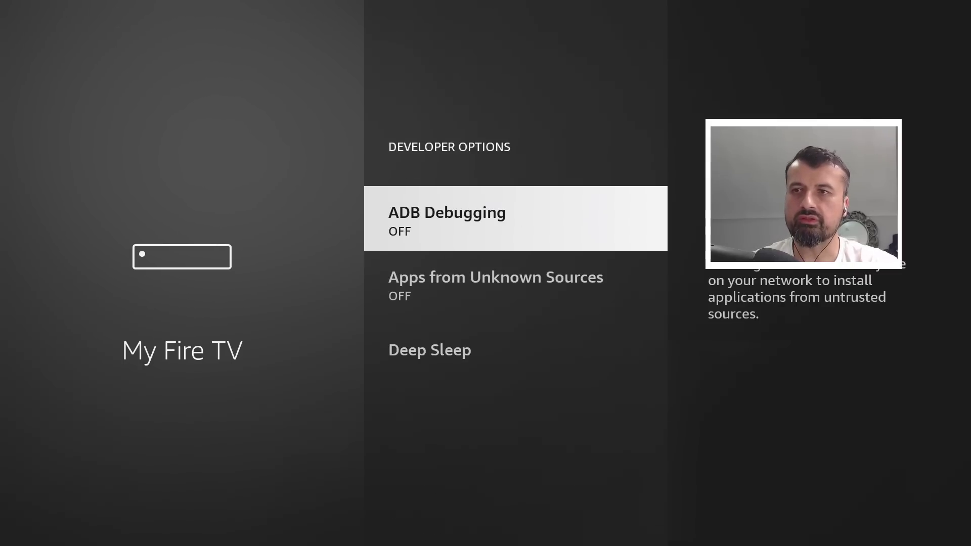
pyautogui.press('Down')
pyautogui.press('Up')
pyautogui.press('Down')
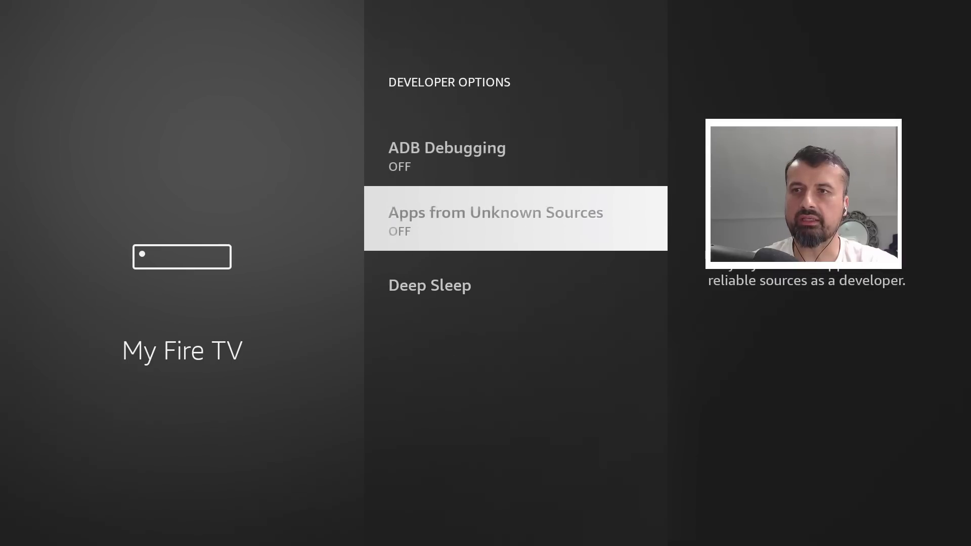
pyautogui.press('Return')
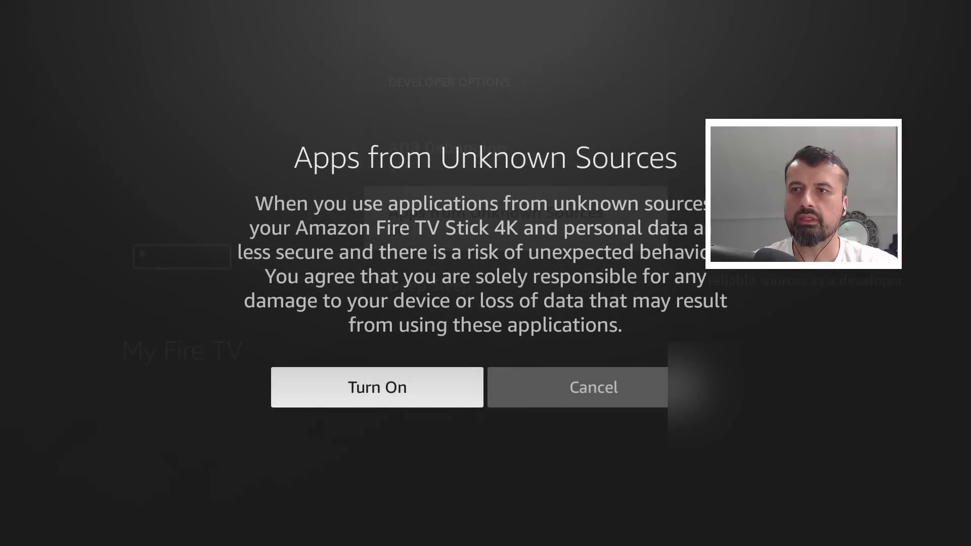
pyautogui.press('Return')
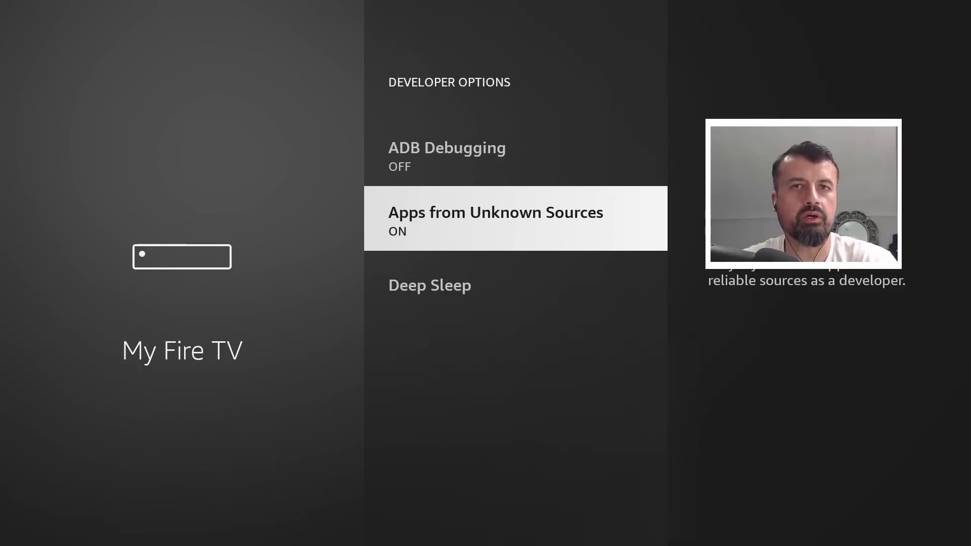
pyautogui.press('Up')
pyautogui.press('Down')
pyautogui.press('Down')
pyautogui.press('Up')
pyautogui.press('Up')
pyautogui.press('Down')
pyautogui.press('Down')
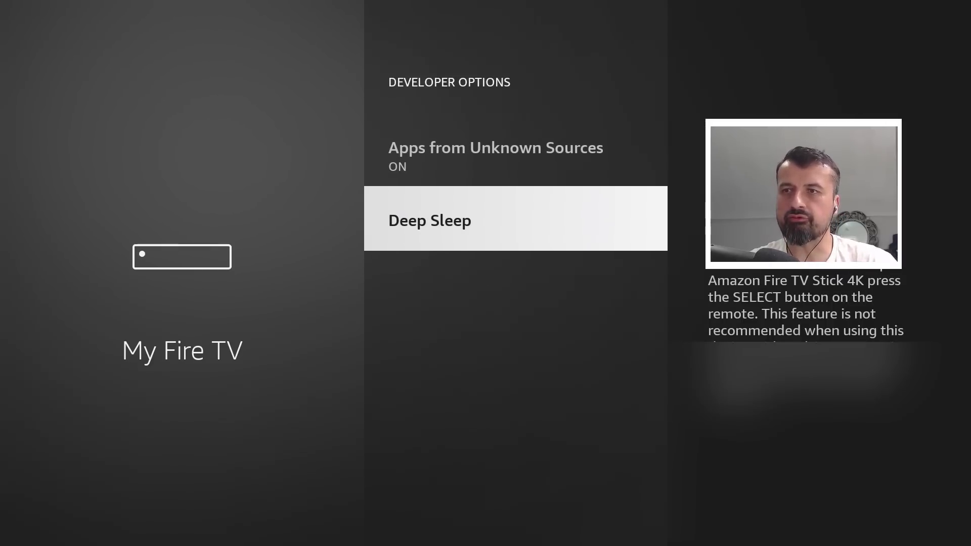
# - Select the Fire TV Stick 4K Max name in About until 'No need, you are already a developer' appears
pyautogui.press('Escape')
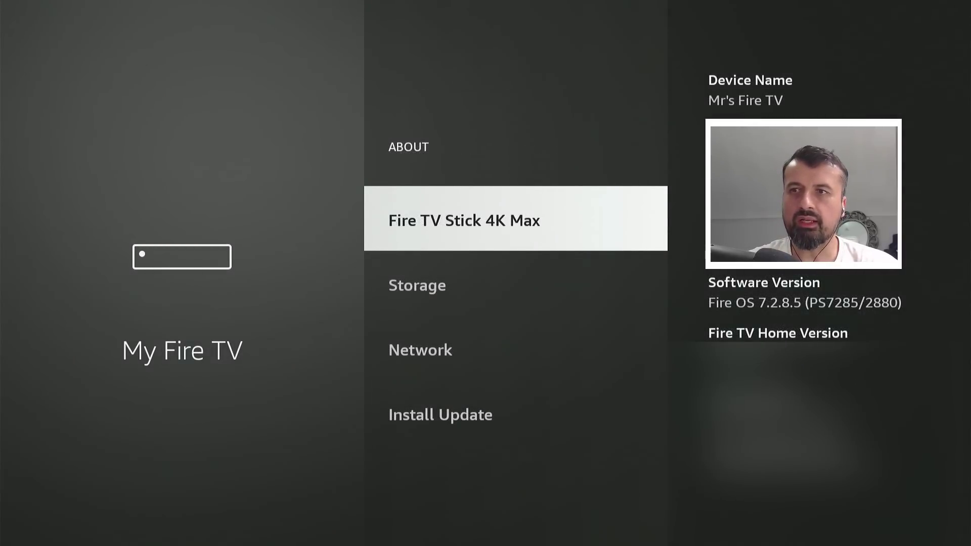
pyautogui.press('Return')
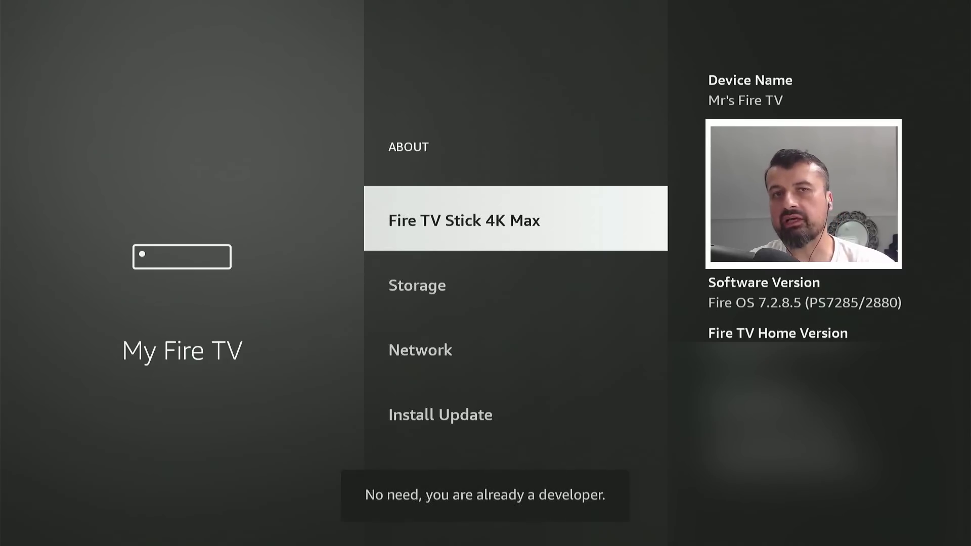
pyautogui.press('Return')
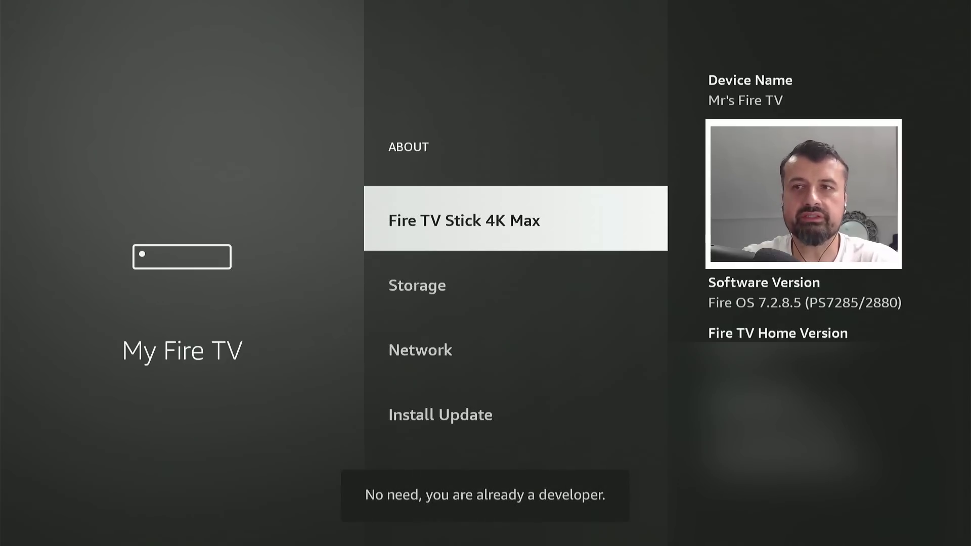
pyautogui.press('Return')
pyautogui.press('Return')
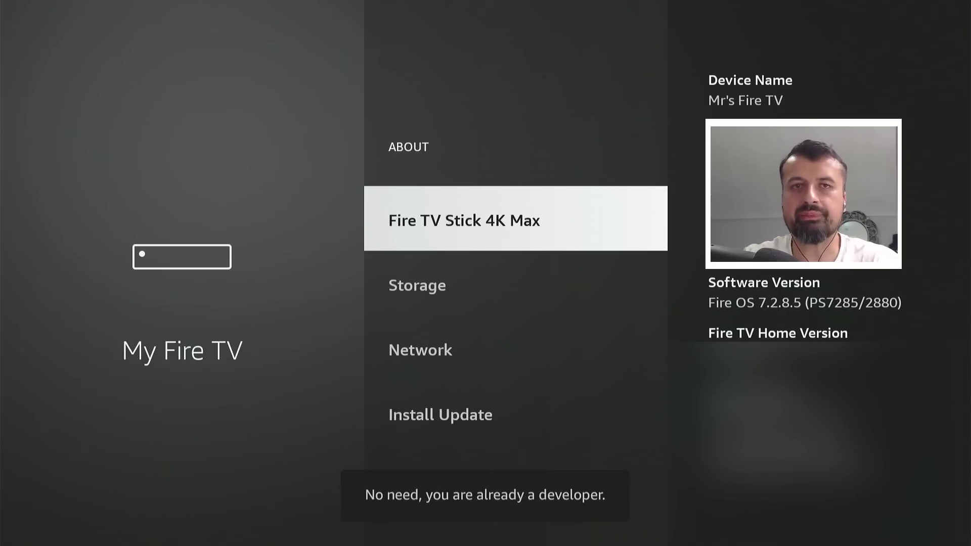